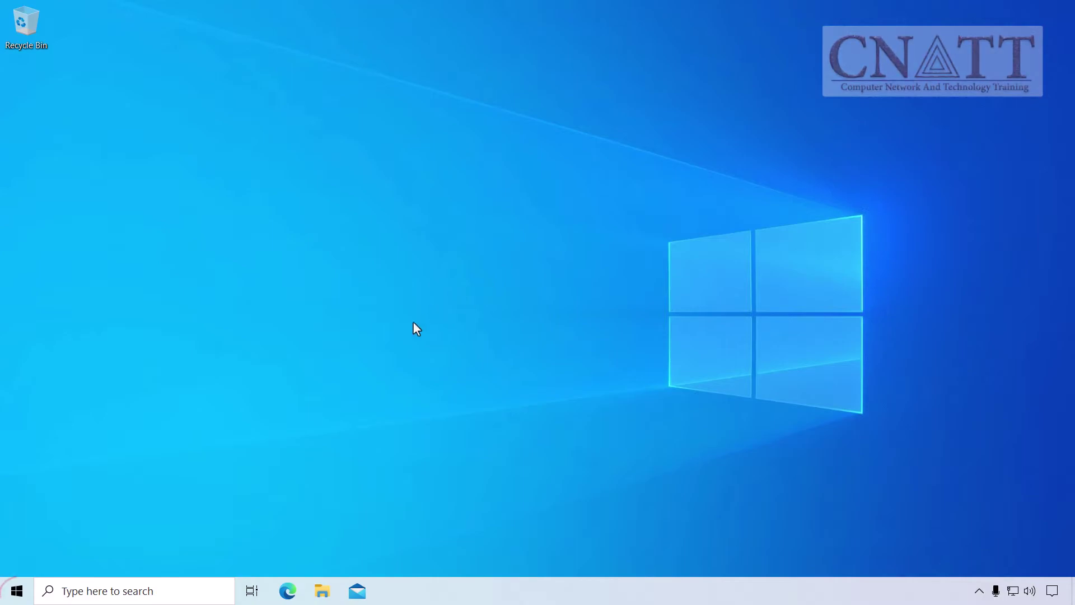
- Search Start for 'view network connections' and open the Network Connections control panel
click(16, 591)
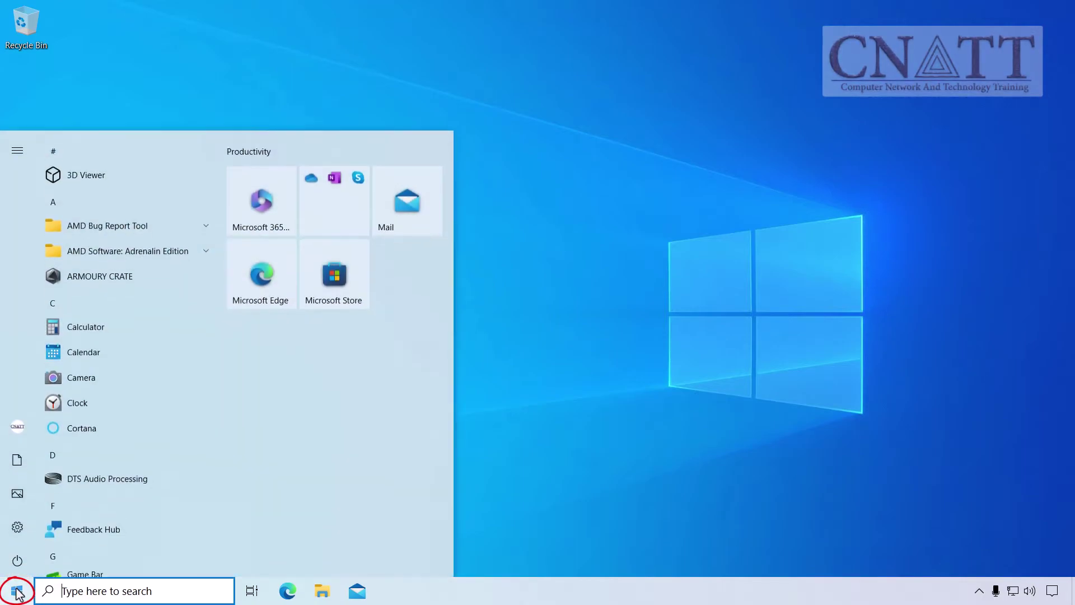
text(view net)
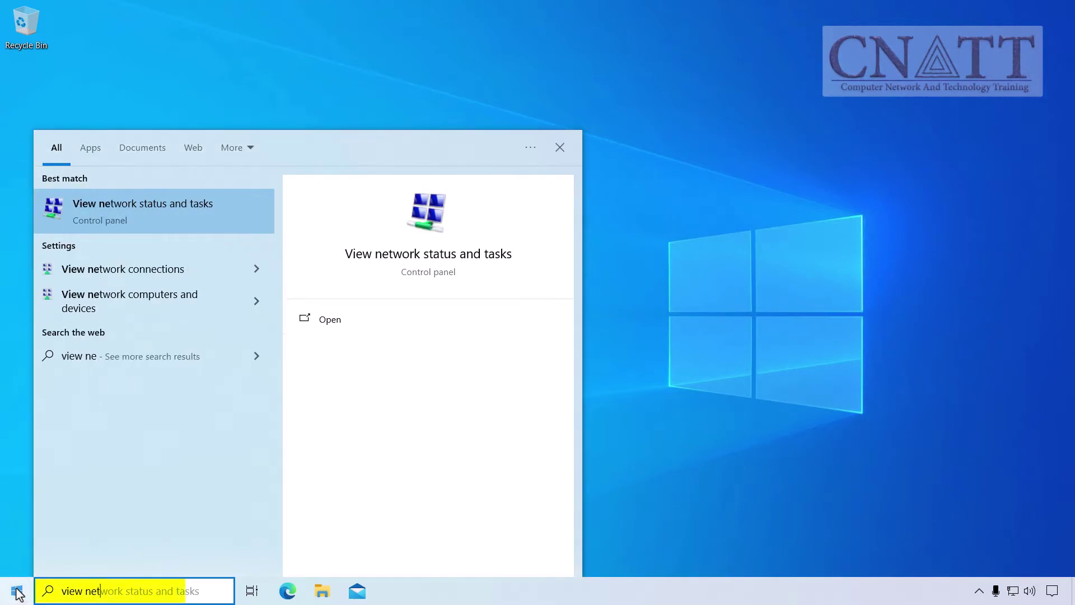
text(work conne)
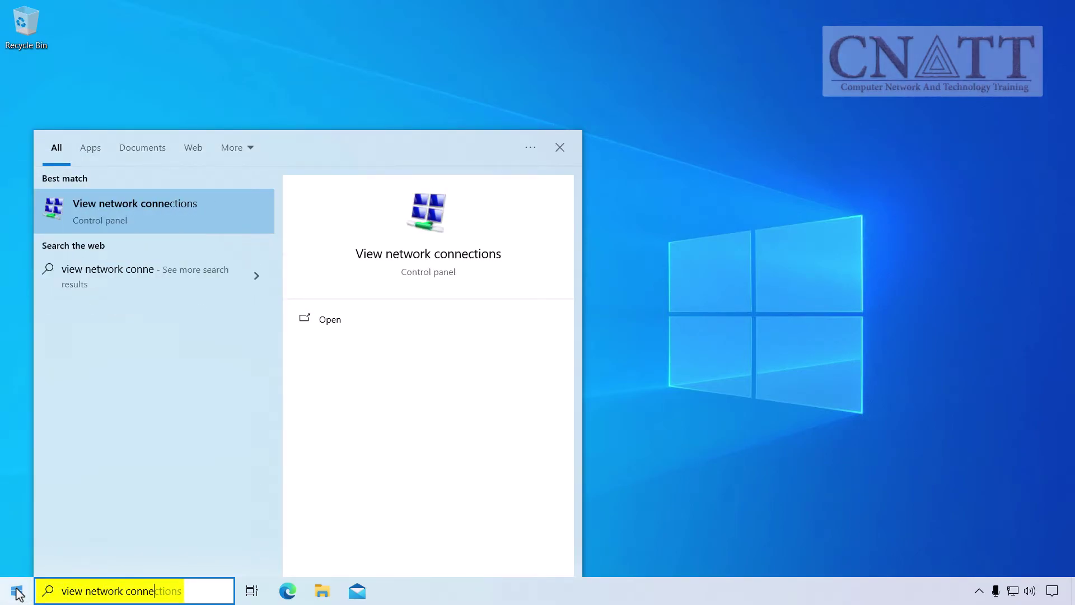
text(ctions)
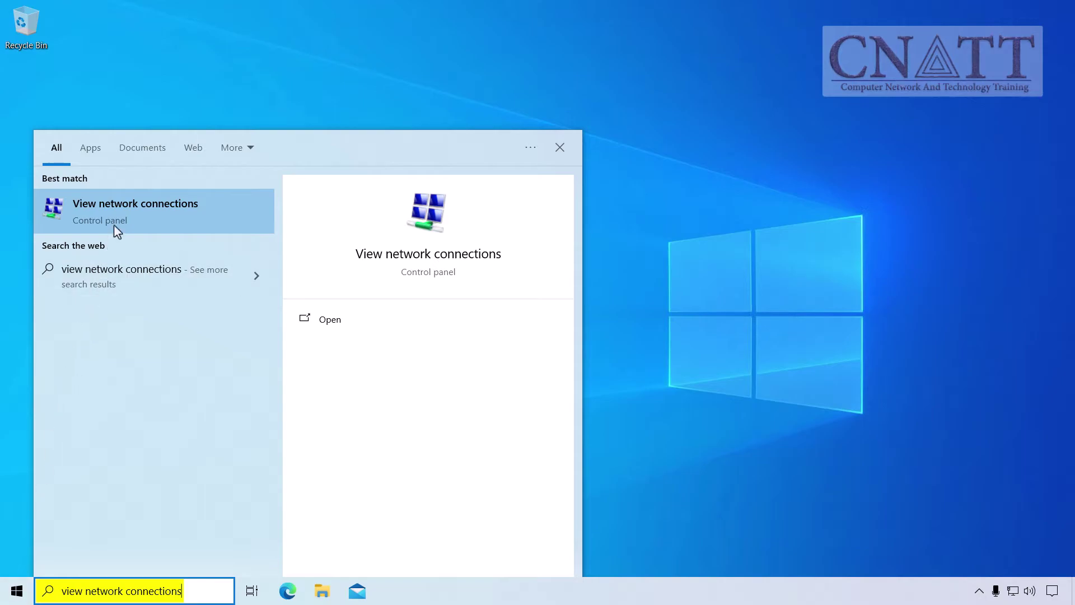
click(117, 221)
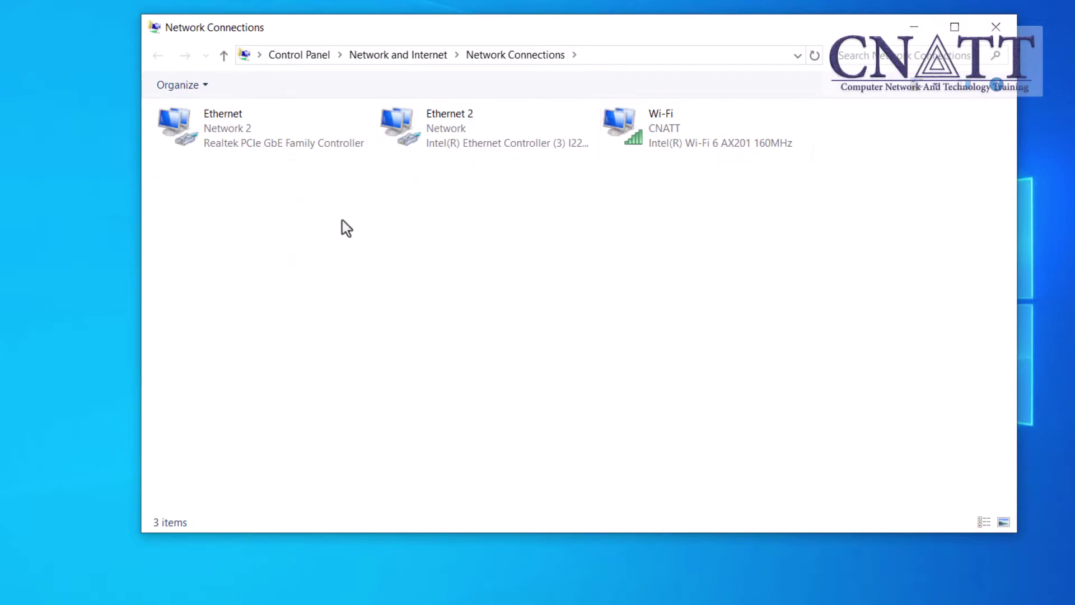
- Replace the Ethernet adapter's automatic IPv4 metric with a manual interface metric of 1
right_click(199, 114)
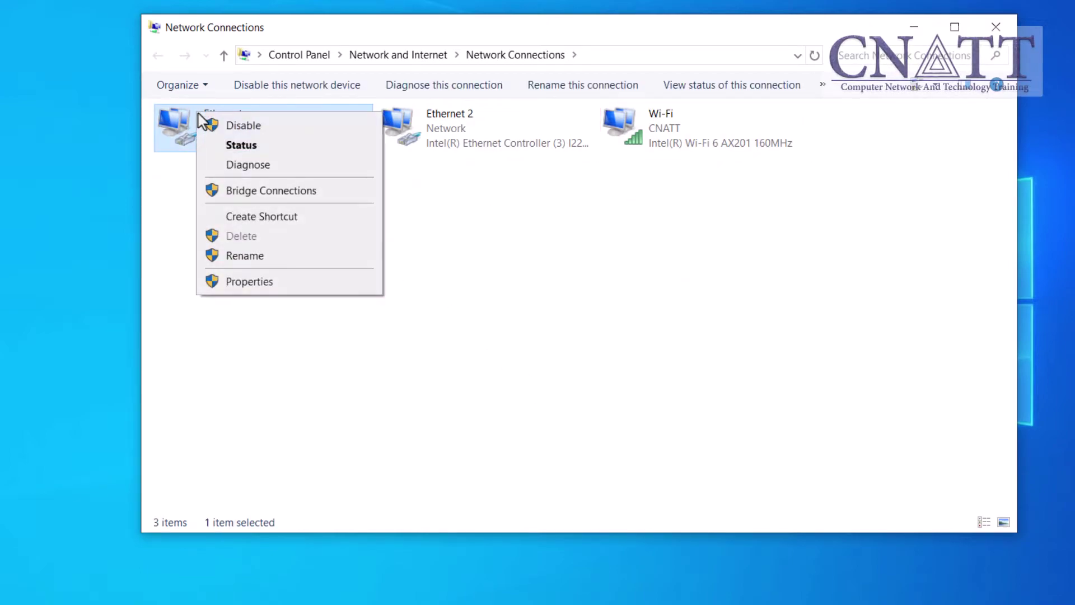
click(347, 286)
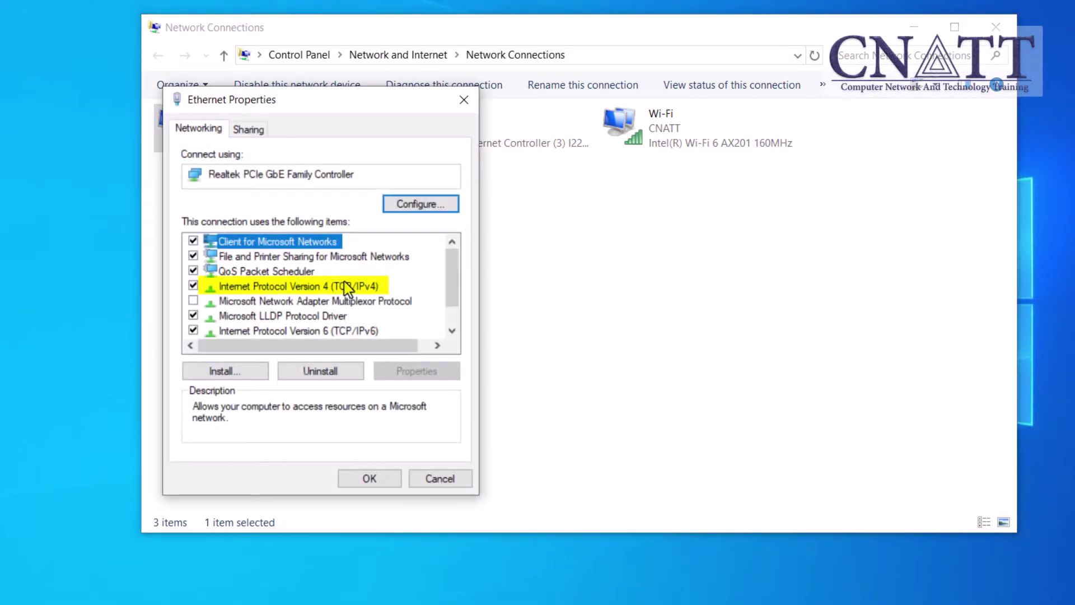
click(354, 290)
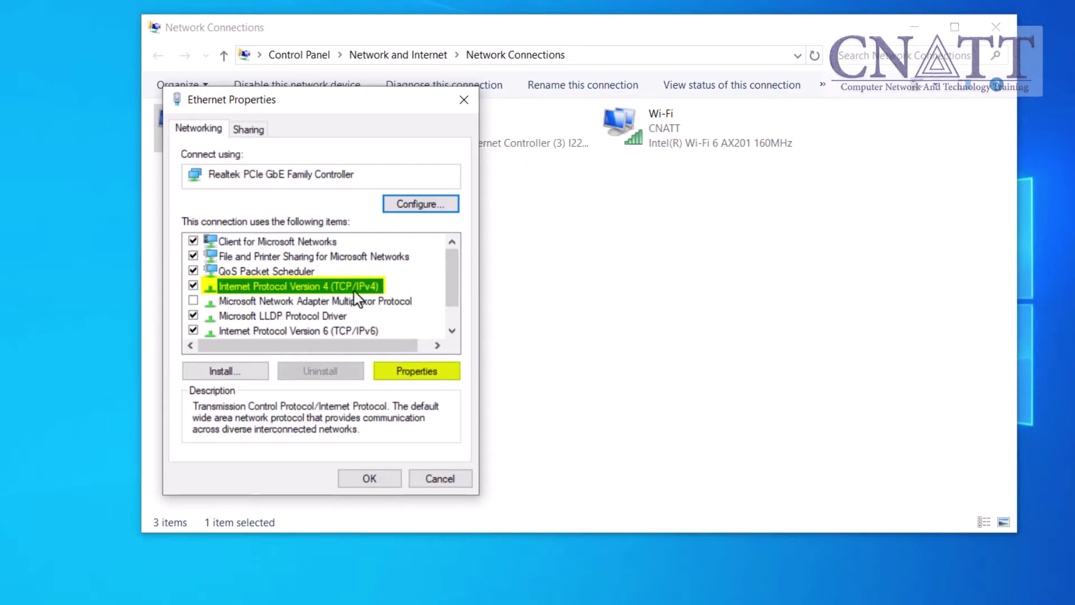
click(443, 377)
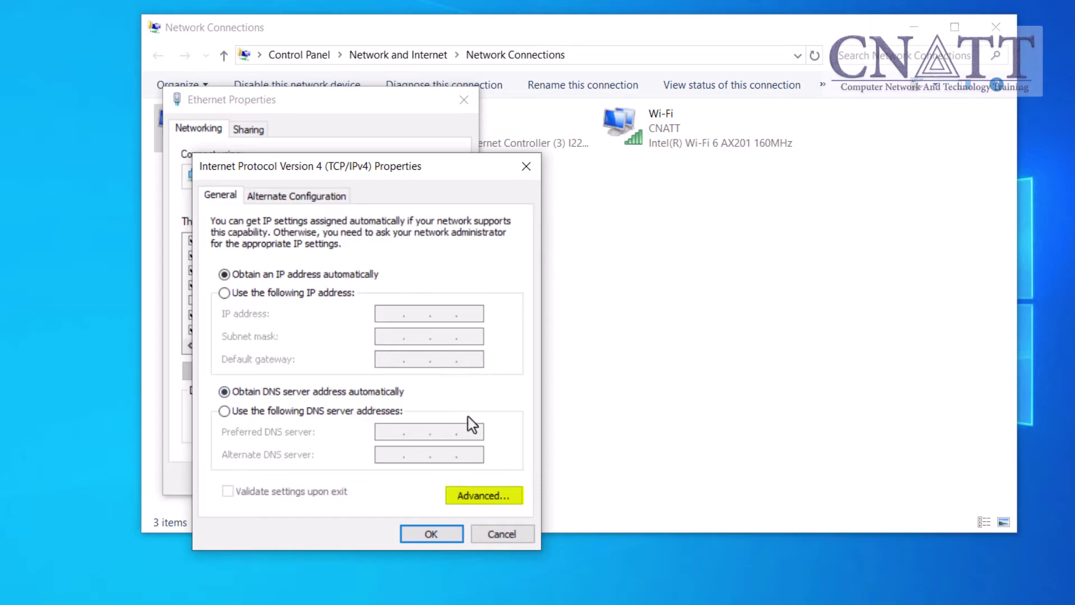
click(514, 500)
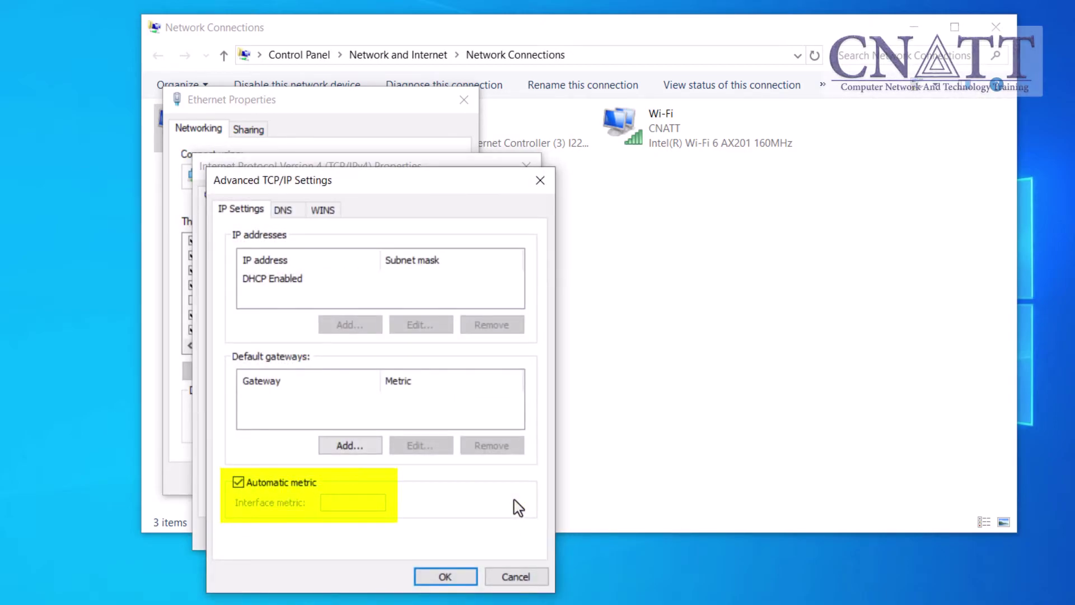
click(242, 485)
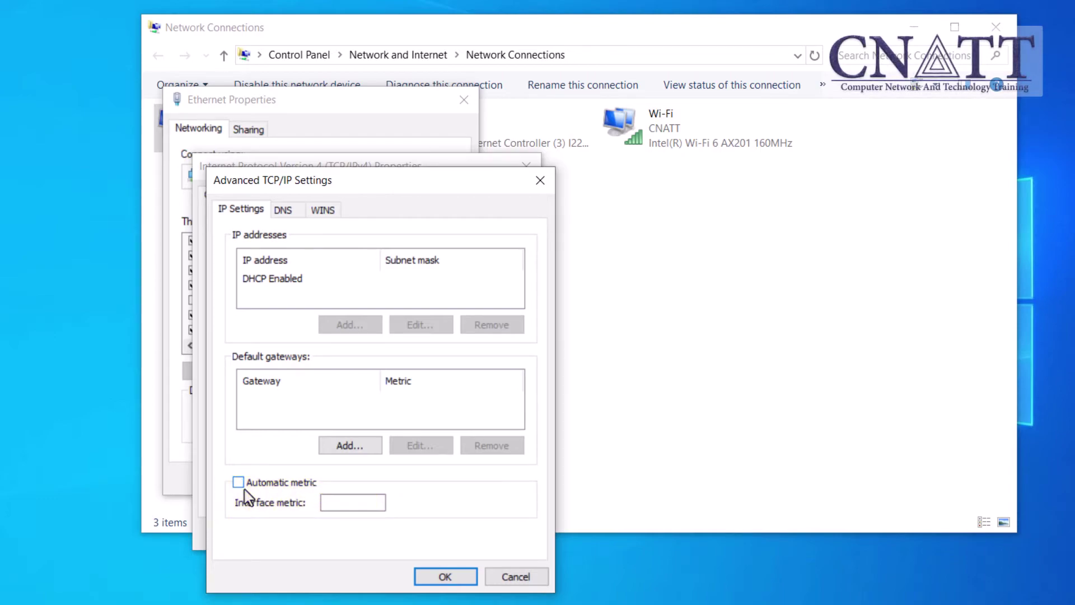
click(331, 507)
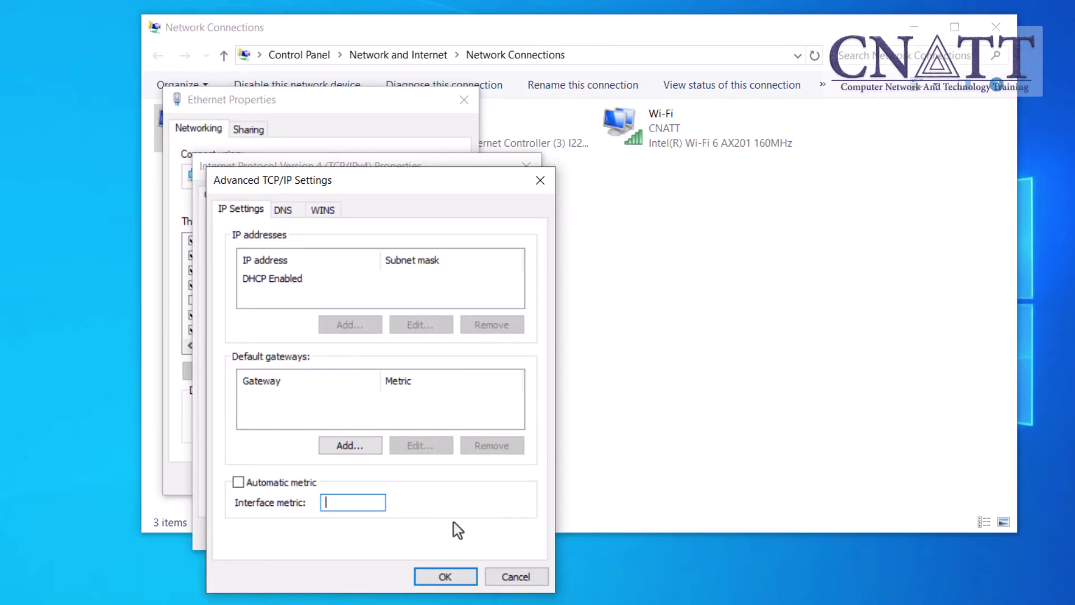
text(1)
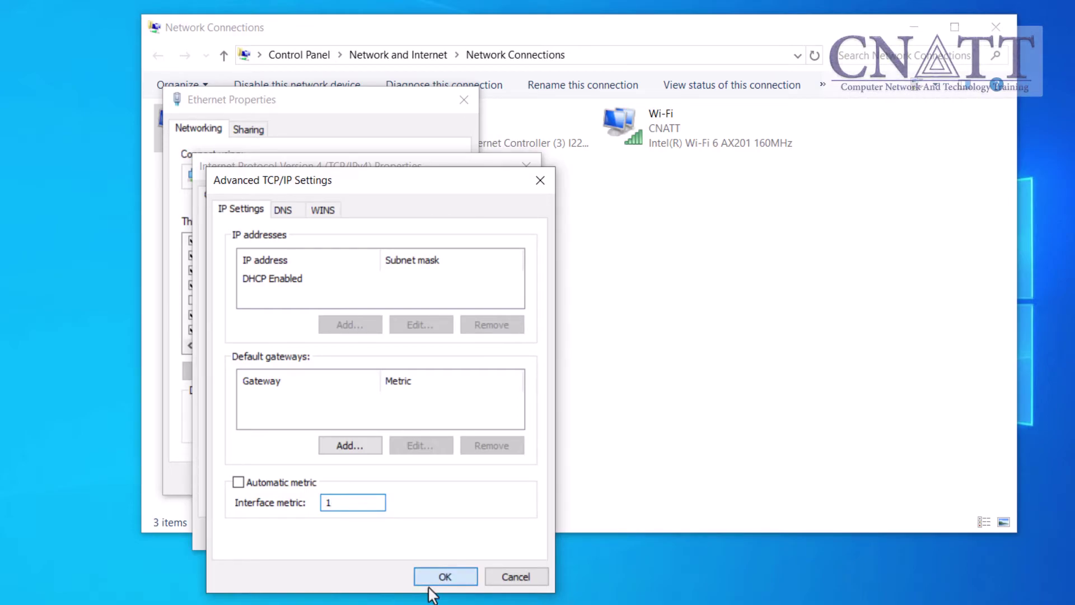
click(429, 585)
click(432, 535)
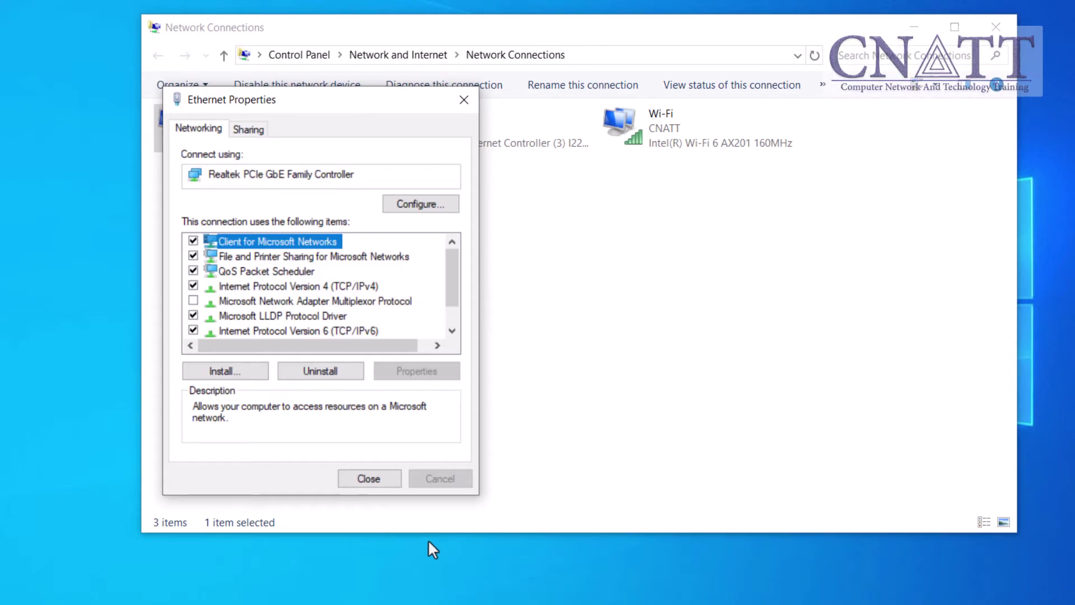
- Close the Ethernet properties and briefly check the Ethernet adapter's status
click(367, 480)
double_click(314, 145)
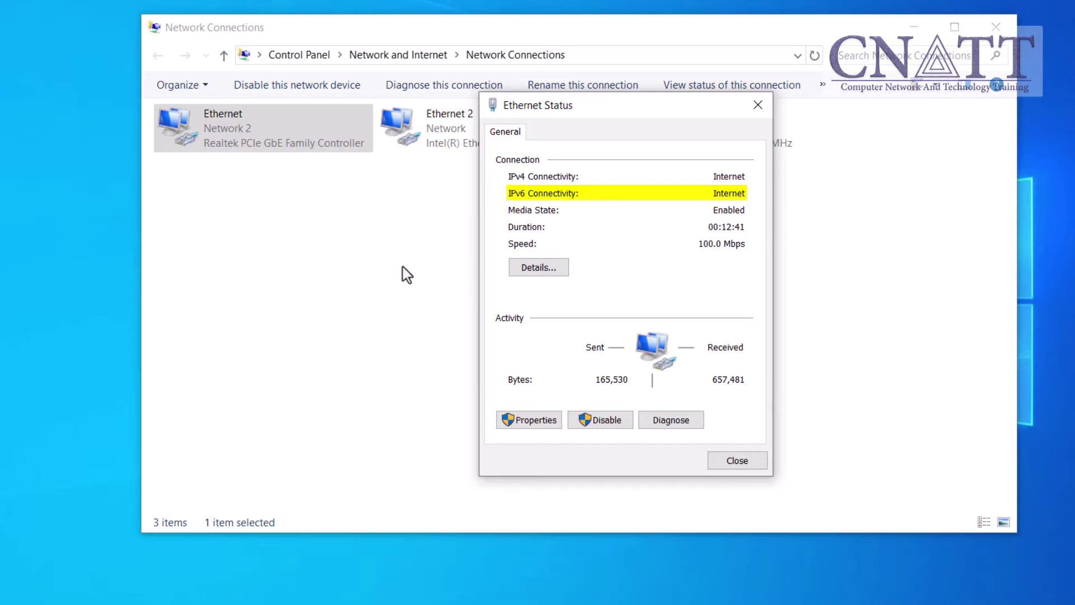
click(756, 464)
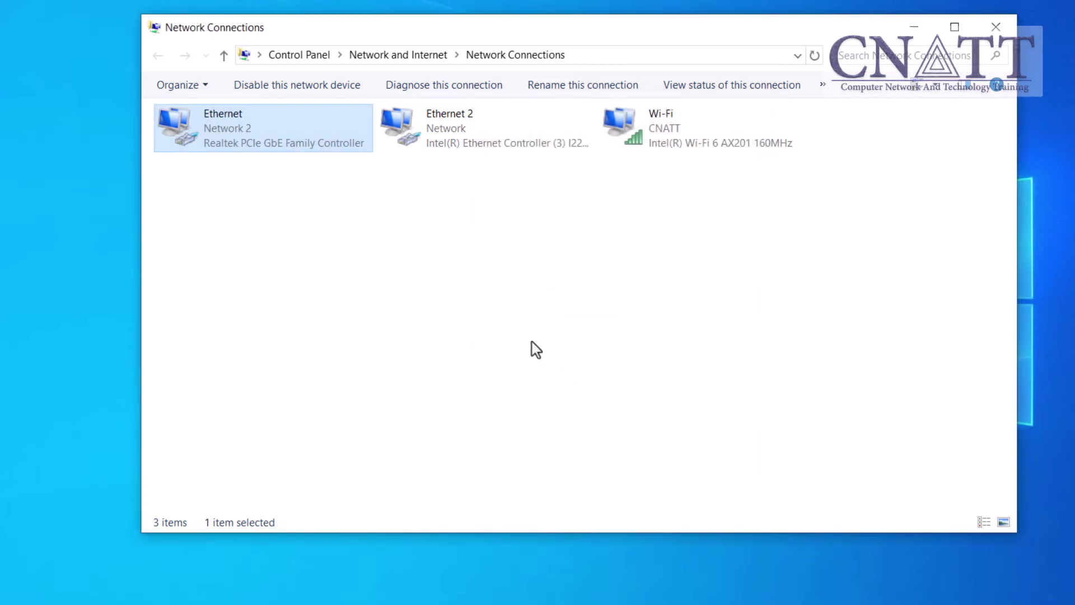
- Turn off automatic metric for Ethernet's IPv6 and set the interface metric to 1
right_click(328, 136)
click(425, 297)
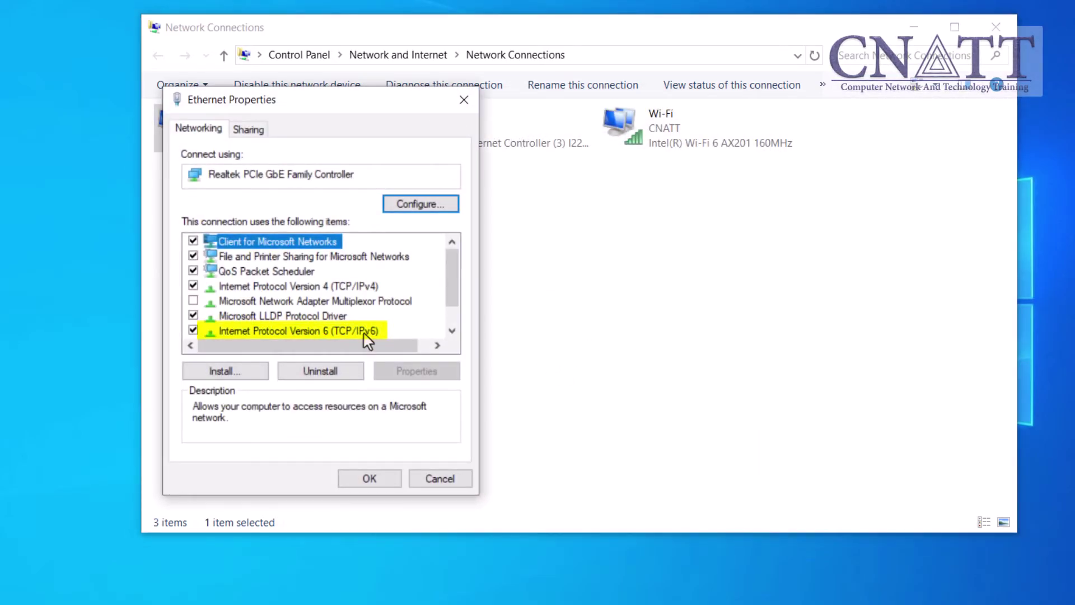
click(364, 331)
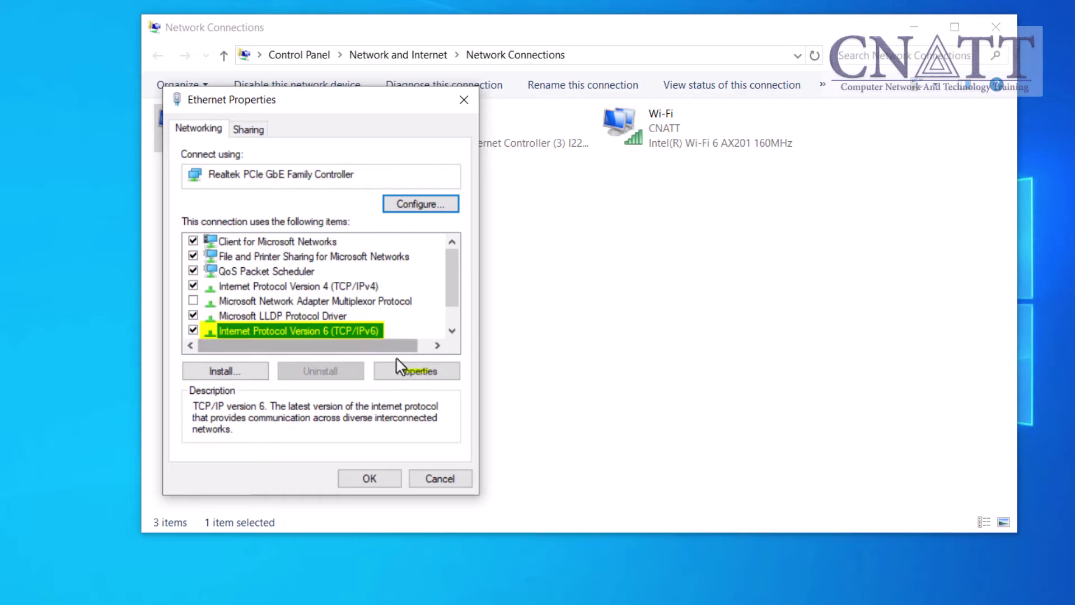
click(439, 374)
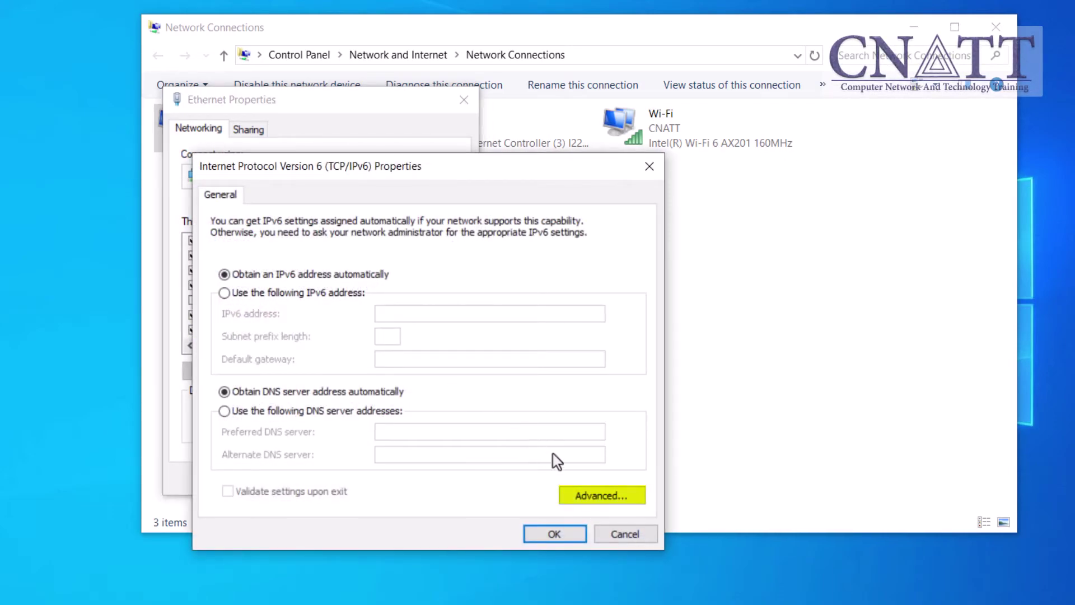
click(626, 498)
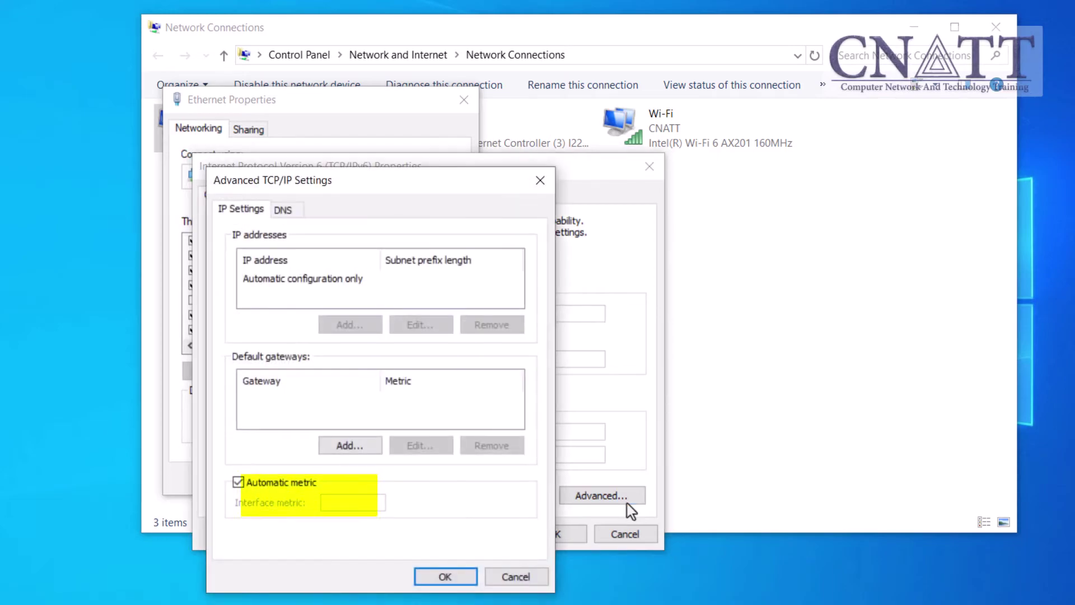
click(240, 488)
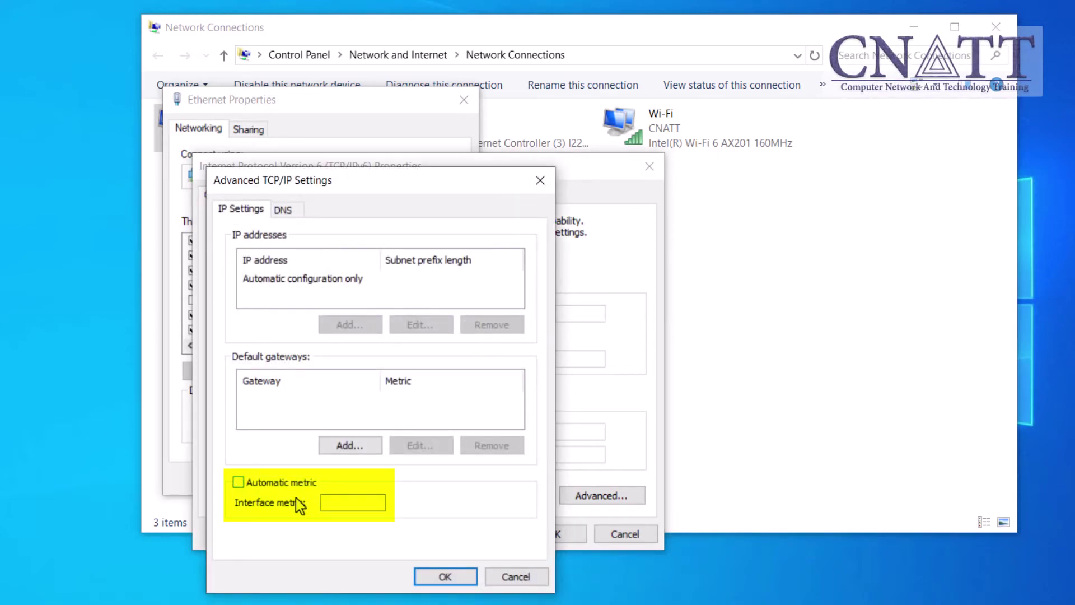
click(336, 502)
text(1)
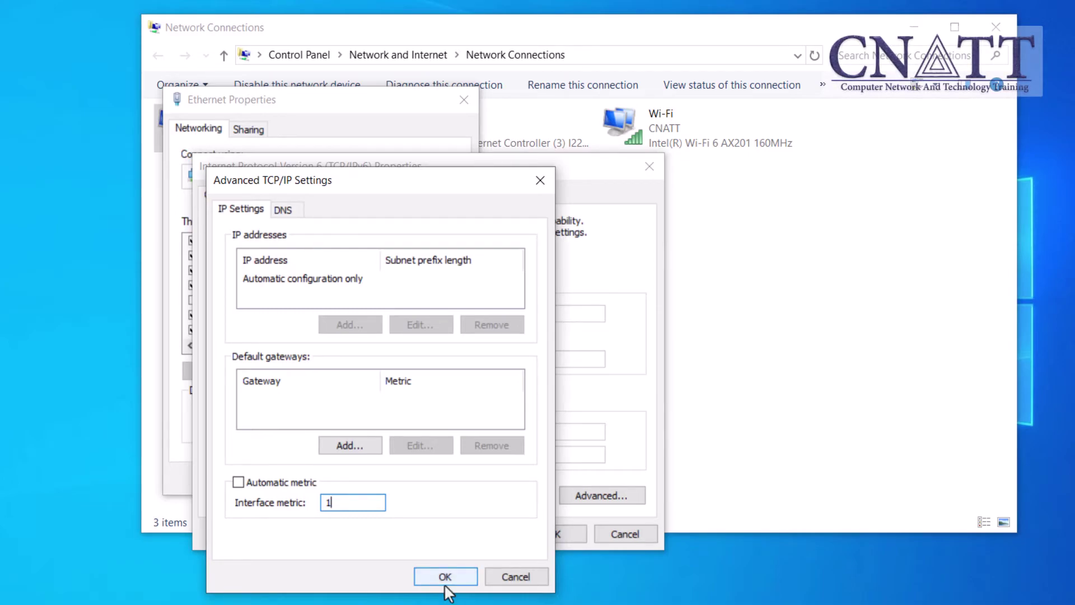
click(445, 576)
click(548, 535)
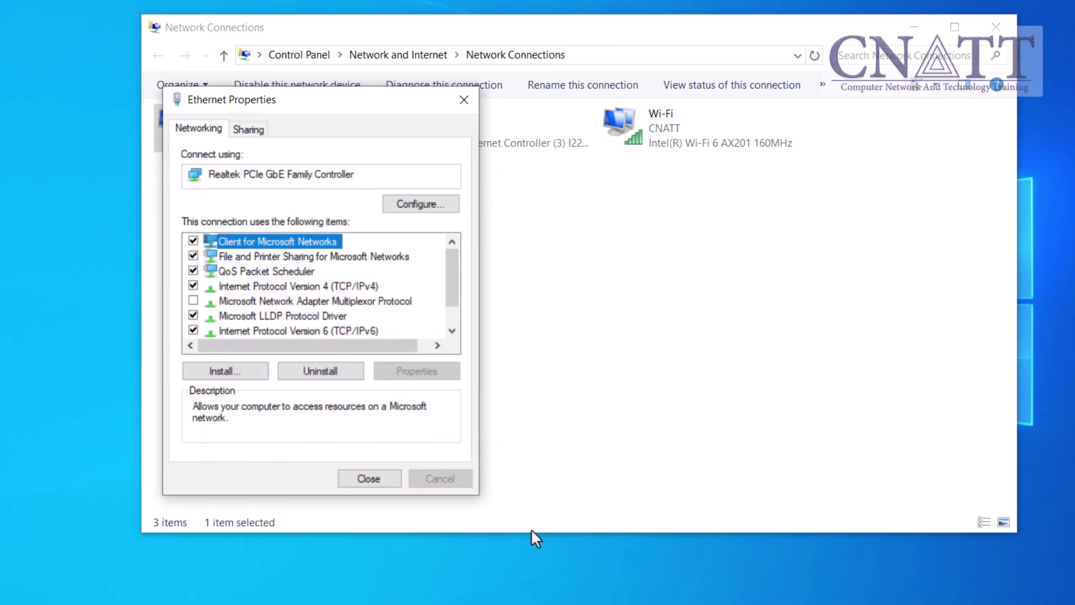
- Close the Ethernet Properties dialog, leaving only the adapter list
click(370, 479)
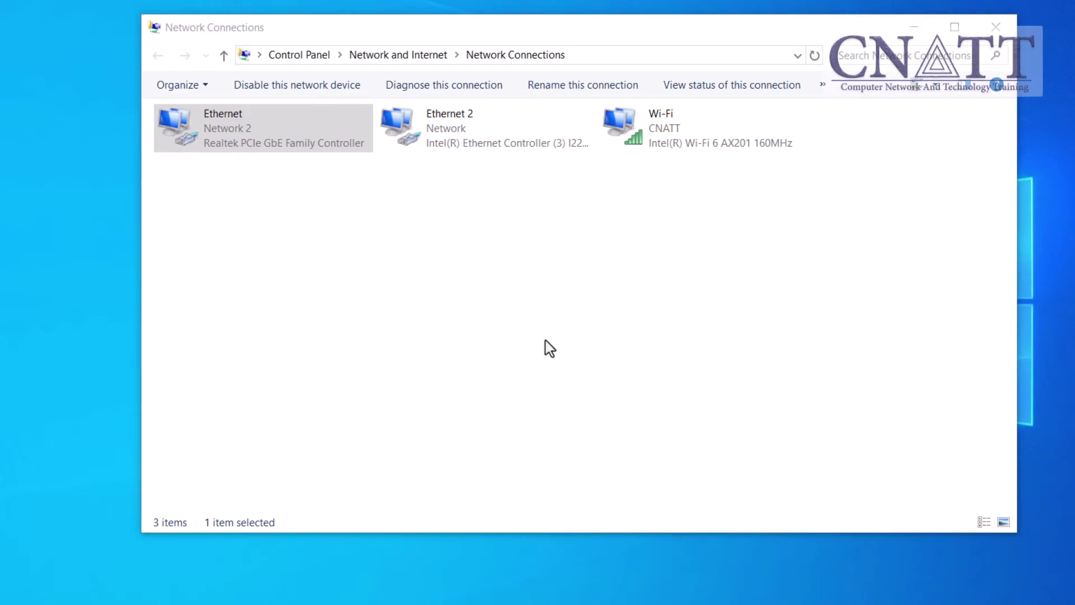
- Give Ethernet 2's IPv4 a manual interface metric of 2 instead of automatic
right_click(448, 136)
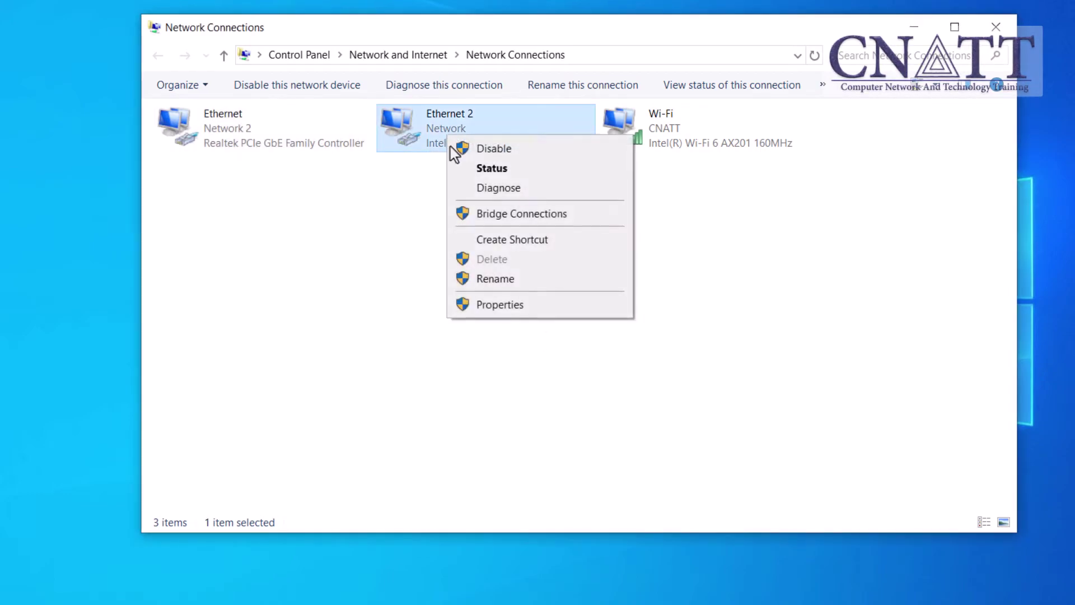
click(518, 312)
click(354, 288)
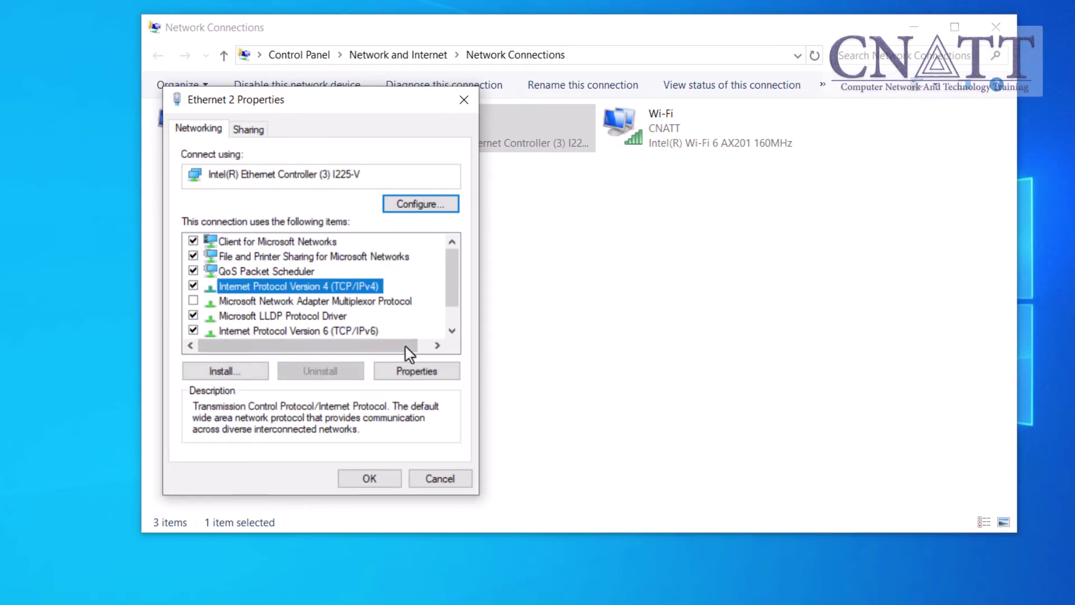
click(419, 370)
click(506, 494)
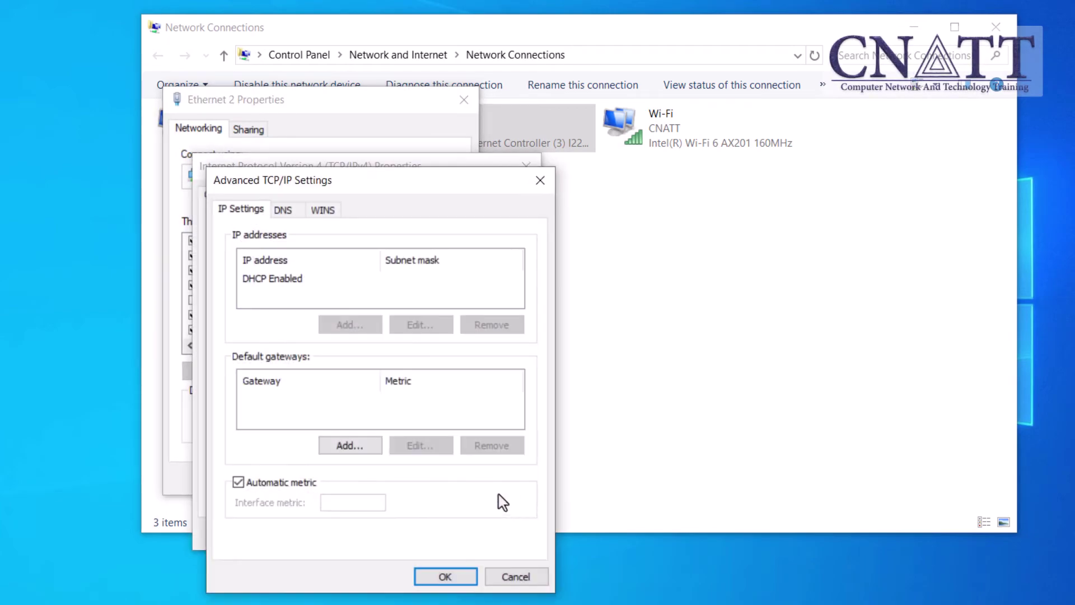
click(243, 485)
text(1)
click(445, 577)
click(427, 532)
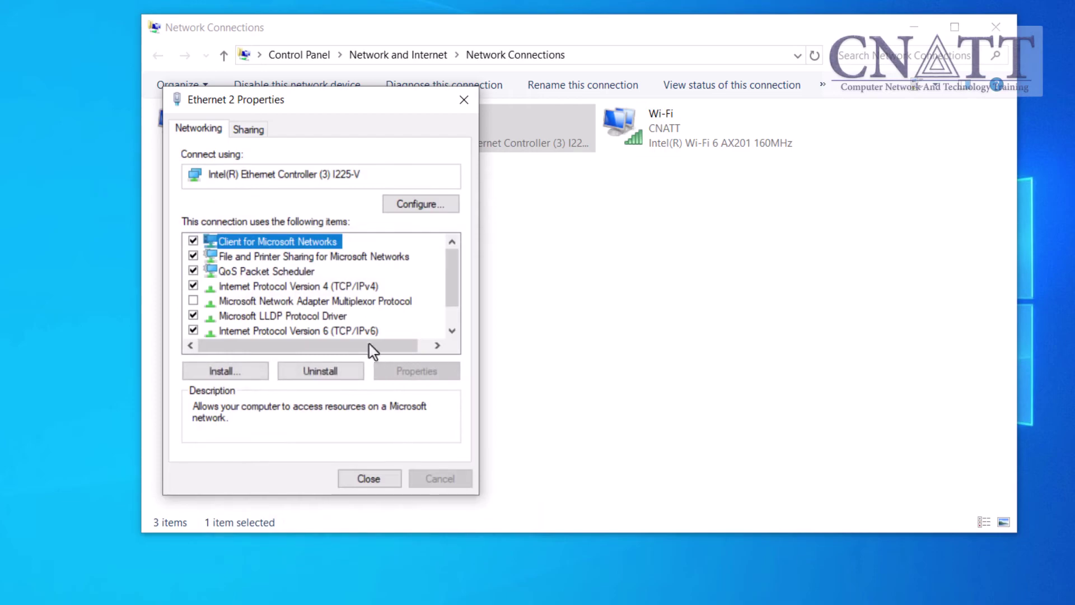
- Give Ethernet 2's IPv6 a manual interface metric of 2 and close its properties
click(314, 330)
click(435, 372)
click(582, 495)
click(239, 482)
click(358, 502)
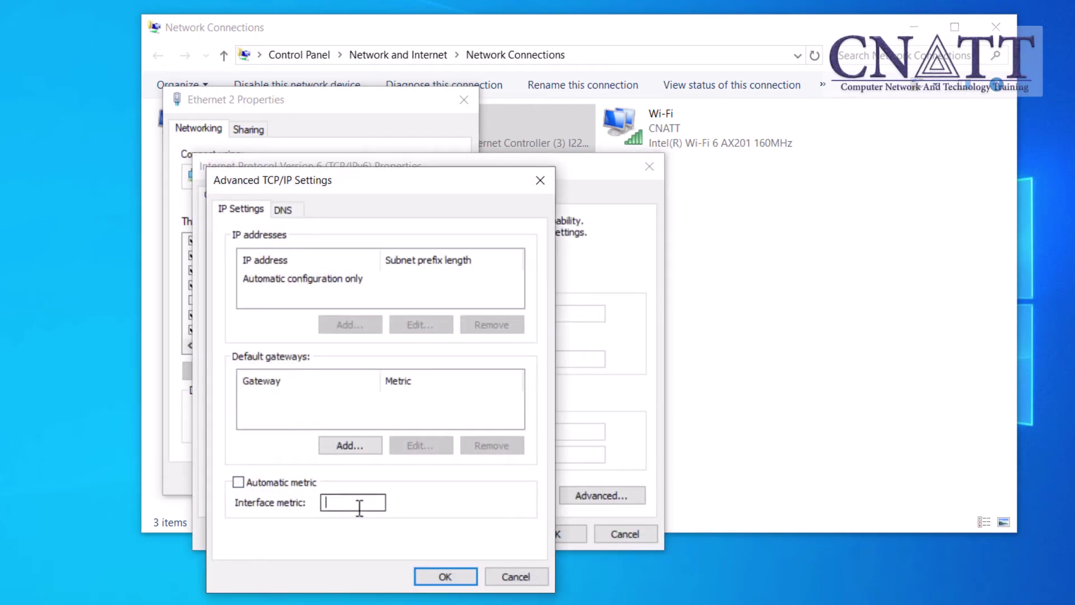
text(1)
click(445, 577)
click(560, 534)
click(369, 477)
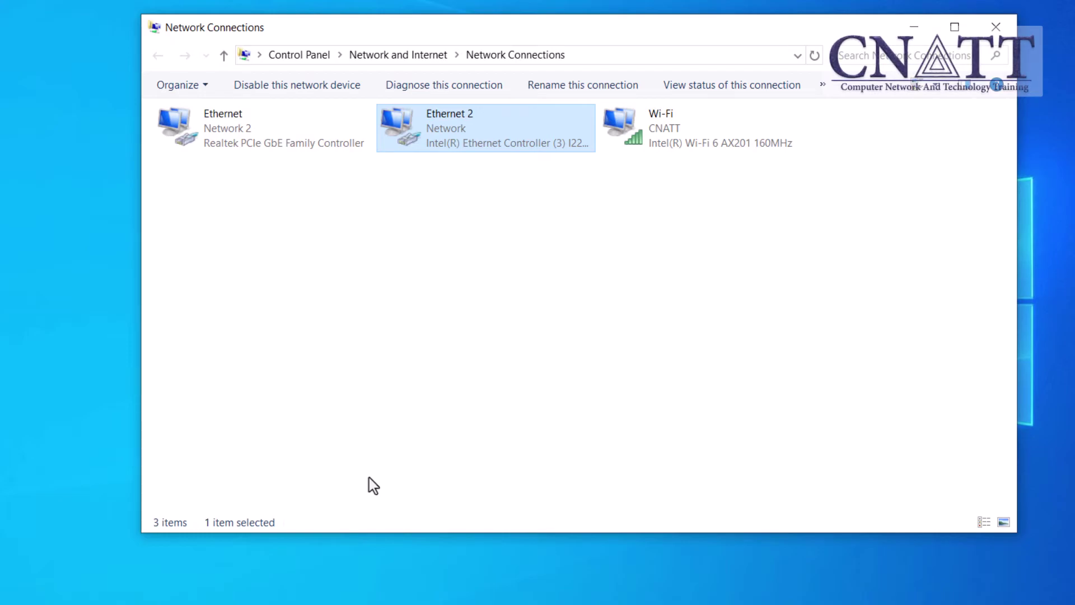
- Give the Wi-Fi adapter's IPv4 a manual interface metric of 3 instead of automatic
right_click(656, 137)
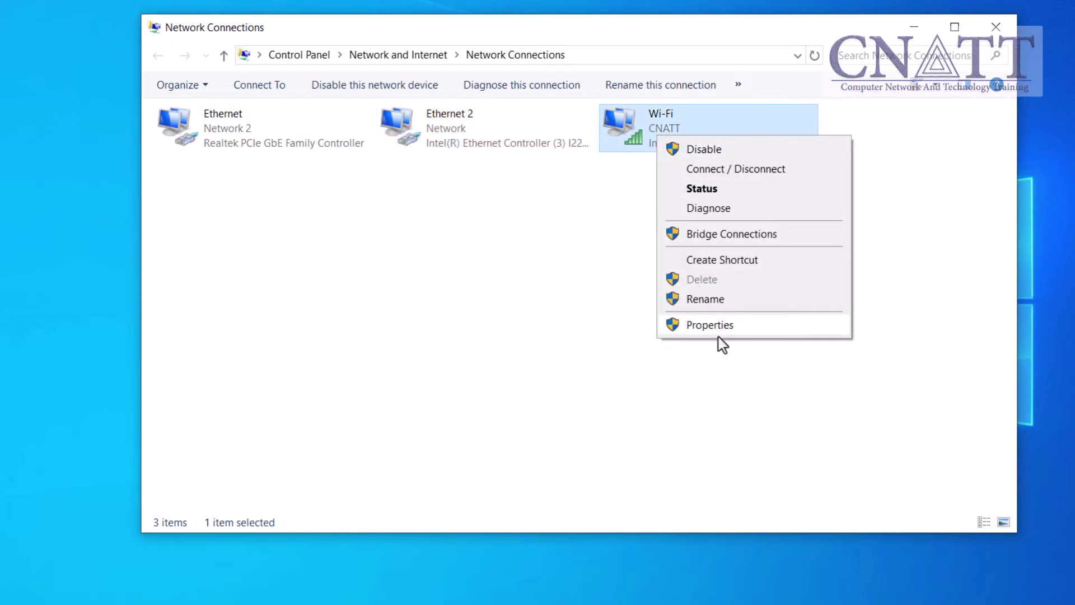
click(718, 337)
click(298, 285)
click(417, 371)
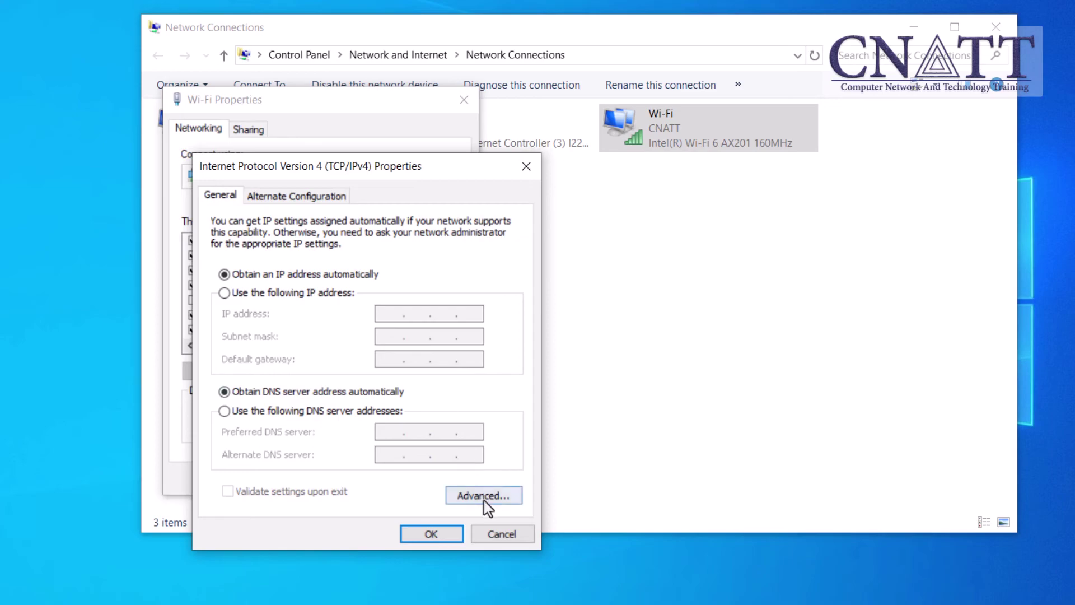
click(480, 497)
click(238, 482)
click(354, 502)
text(1)
click(445, 577)
click(428, 533)
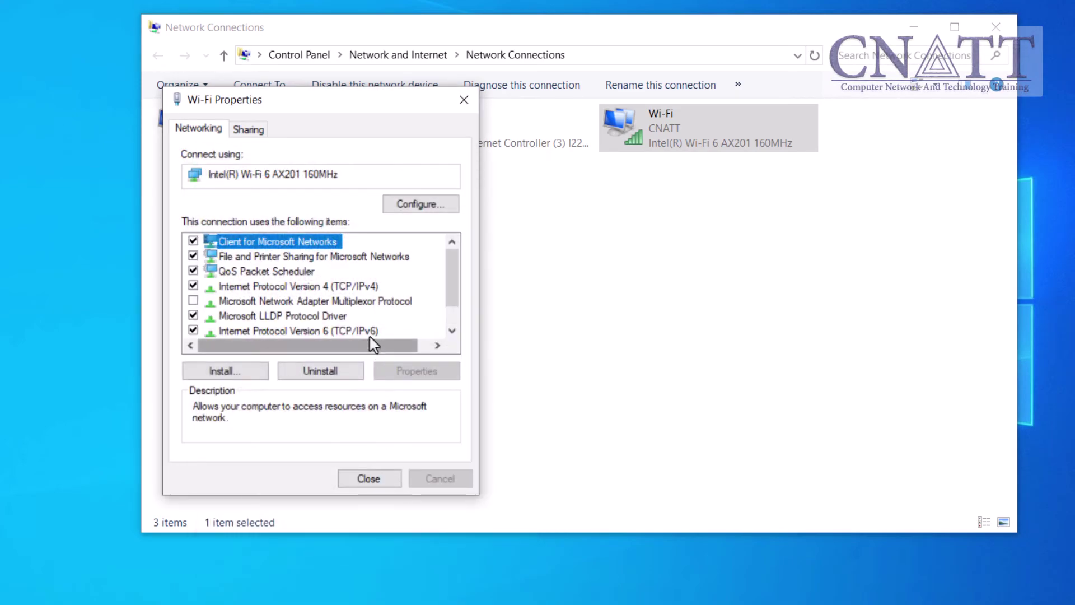
- Give Wi-Fi's IPv6 a manual interface metric of 3 and close its properties
click(359, 330)
click(416, 371)
click(602, 495)
click(238, 482)
click(354, 502)
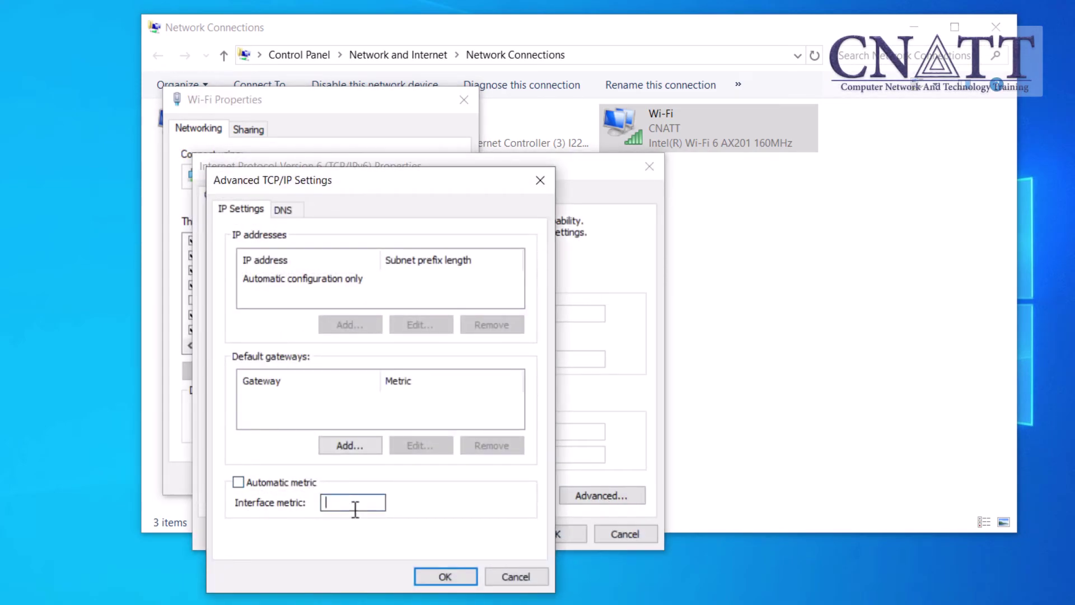
text(1)
click(446, 577)
click(555, 534)
click(376, 478)
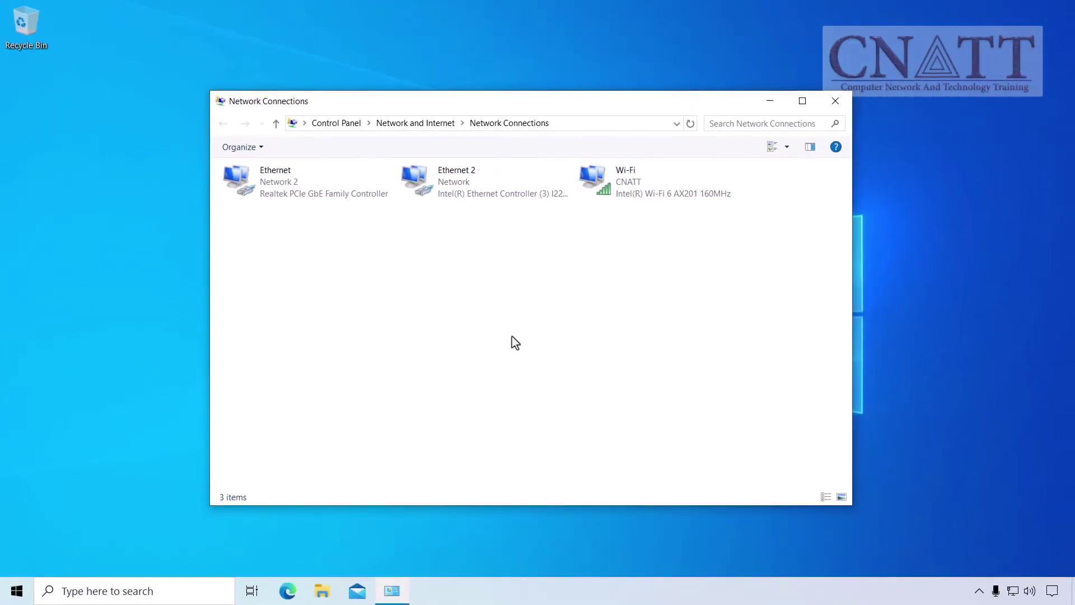
- Start a continuous 'ping 8.8.8.8 -t' from the Run dialog
right_click(22, 589)
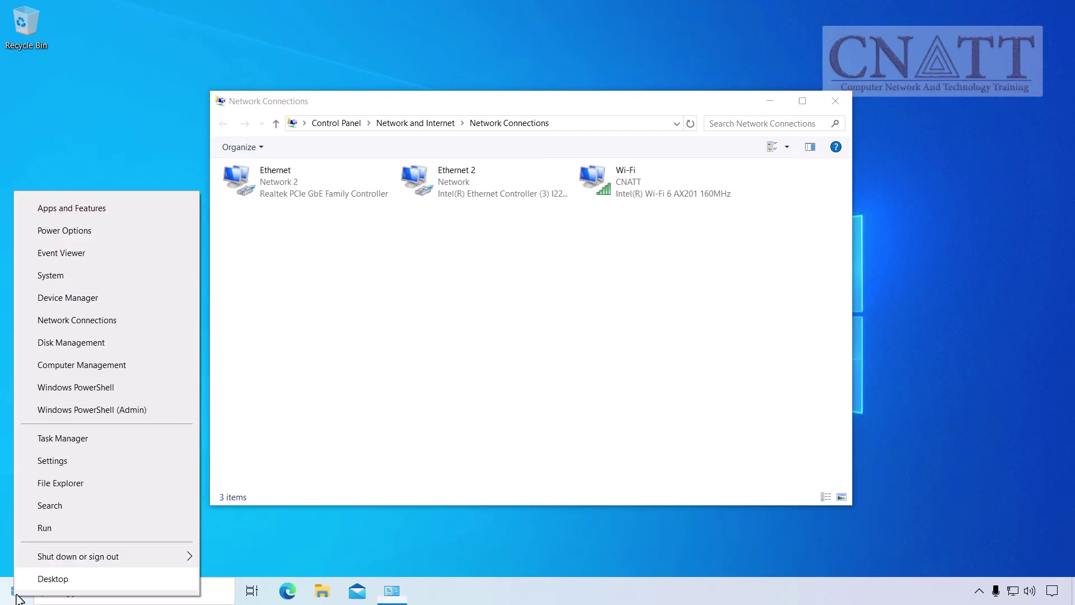
click(56, 527)
text(ping 8.8.8)
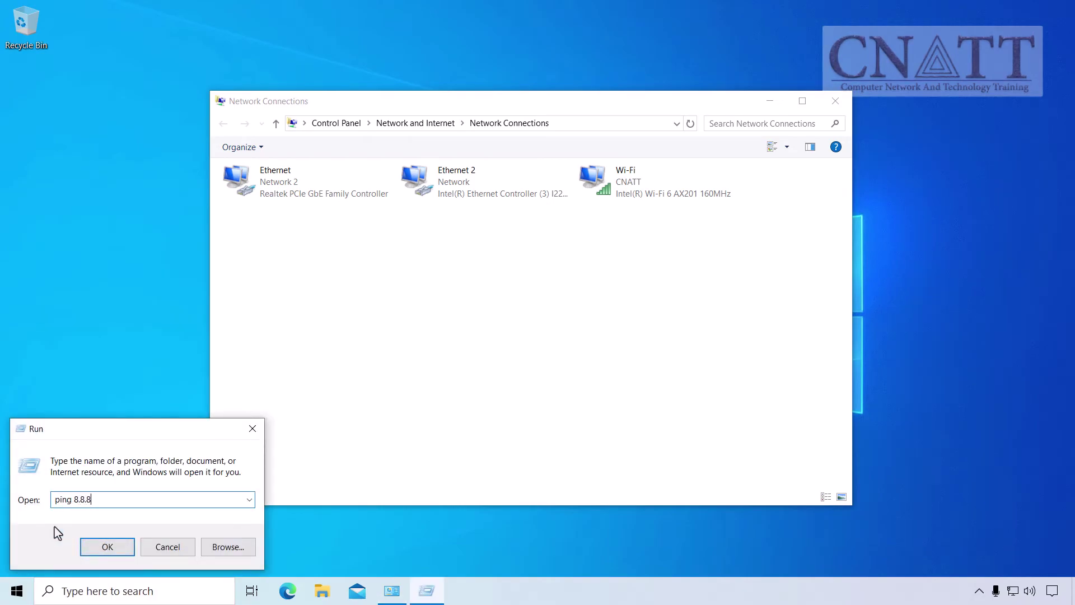
text(t)
key(Return)
- Place the narrowed ping console on the left and Network Connections on the right
drag(224, 29, 205, 105)
drag(622, 284, 372, 283)
drag(501, 103, 665, 109)
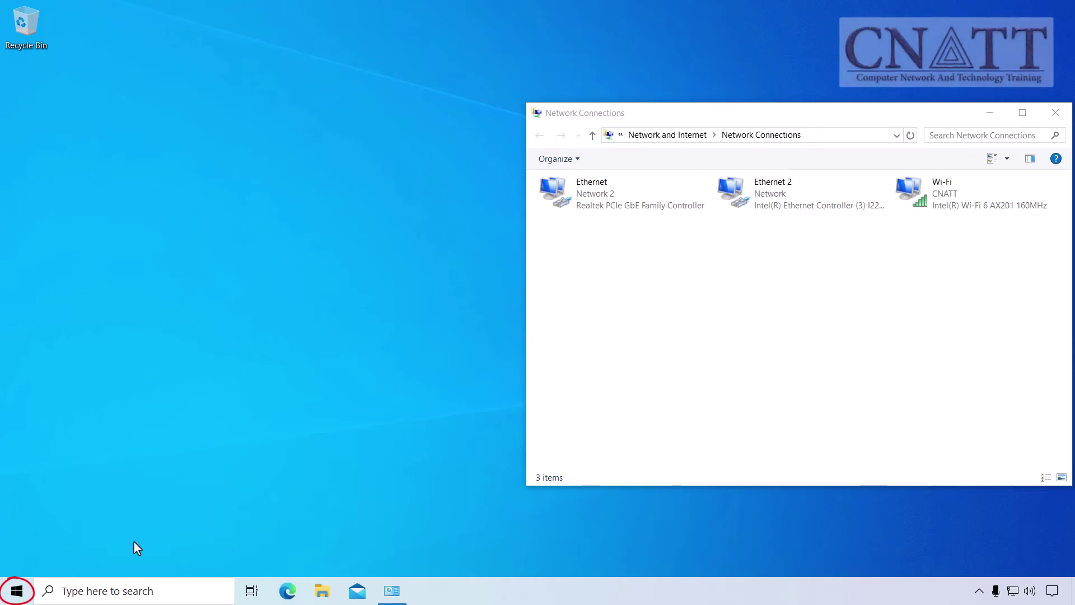
- Open an administrator PowerShell and run Get-NetIPInterface to list interface metrics
click(17, 593)
text(p)
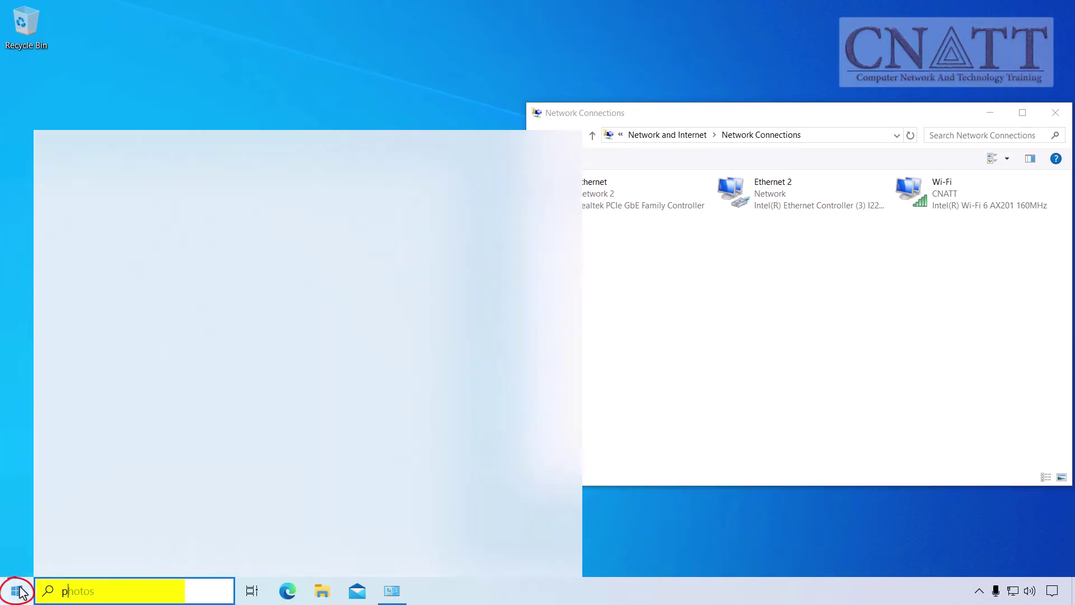
text(owershell)
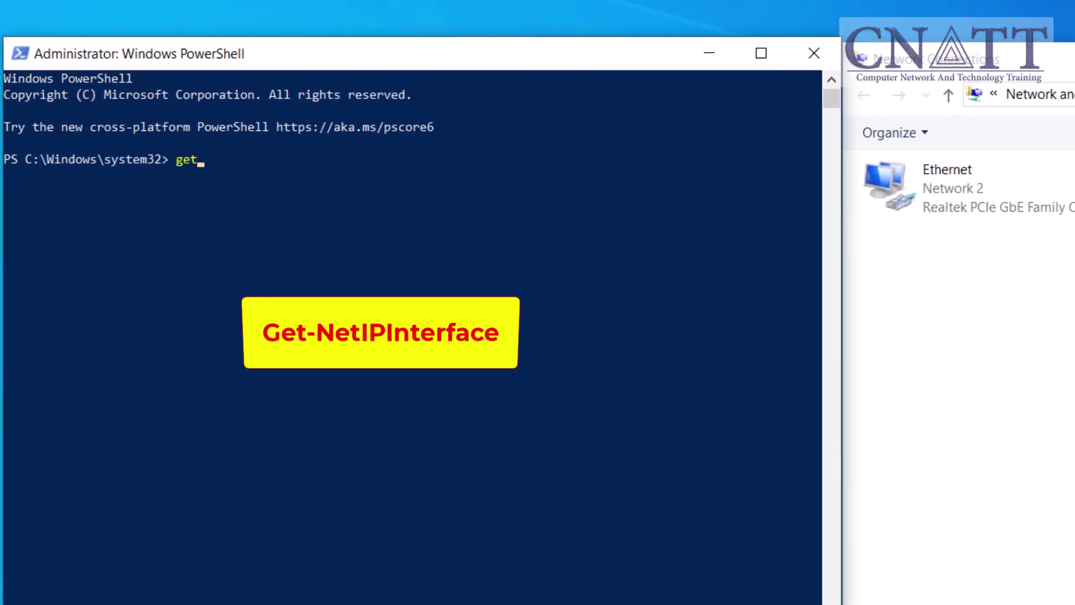
text(t)
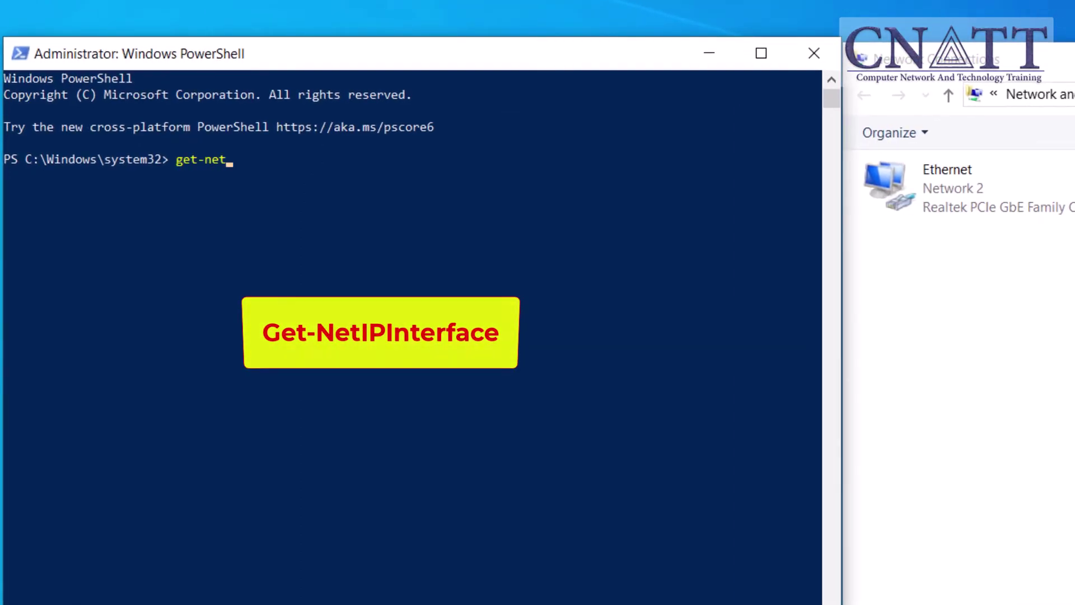
text(ipinterf)
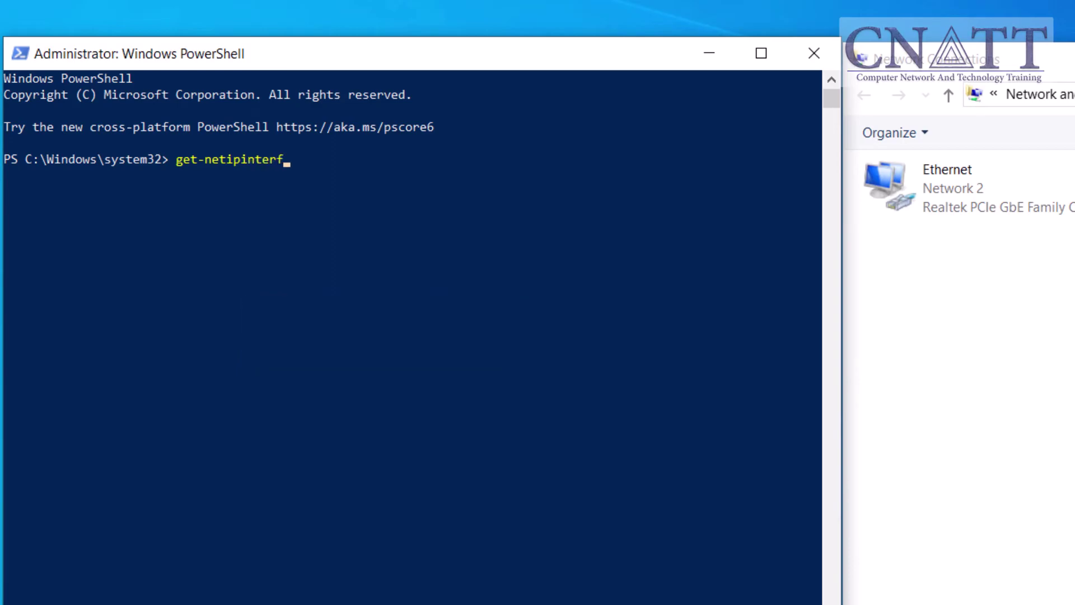
text(ace)
key(Return)
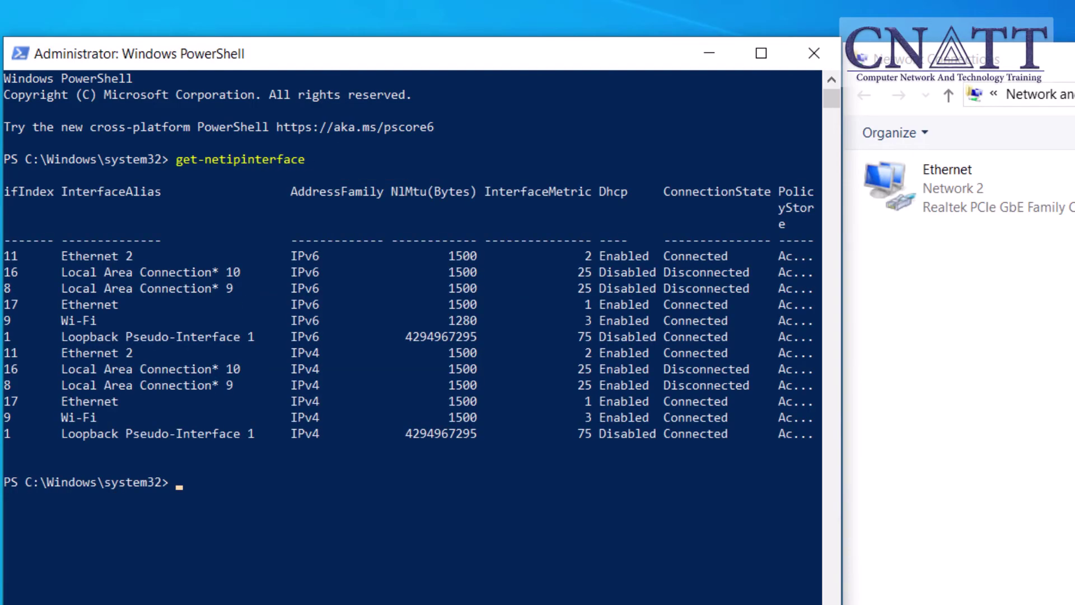